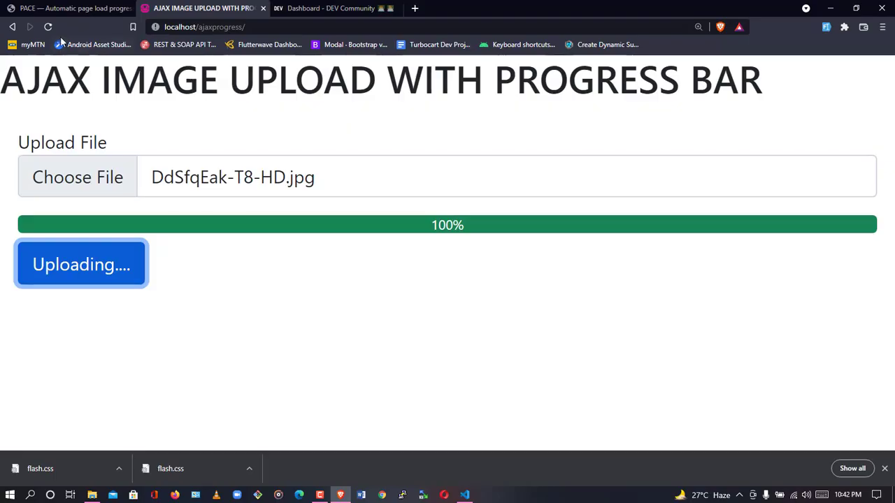
# - Reload the upload page and upload the image NFlqLTqsjV0-HD.jpg
pyautogui.click(47, 26)
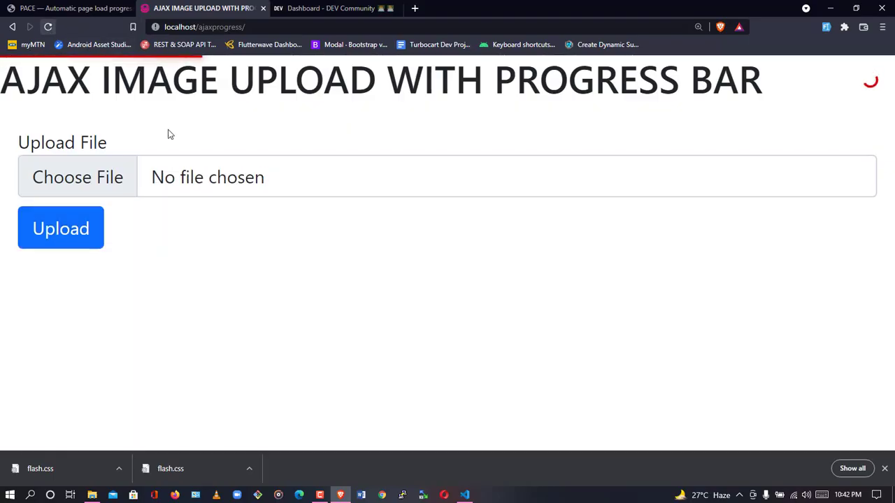
pyautogui.click(193, 181)
pyautogui.scroll(-3, 220, 202)
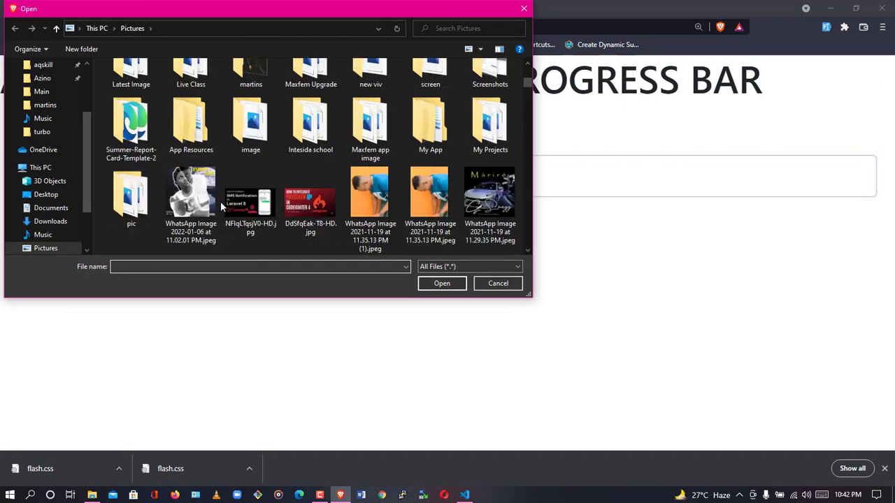
pyautogui.click(246, 209)
pyautogui.click(441, 283)
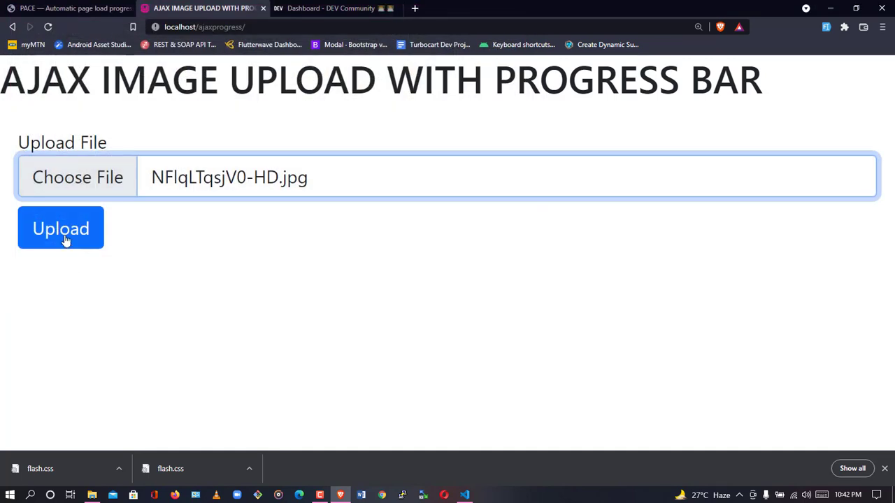
pyautogui.click(61, 229)
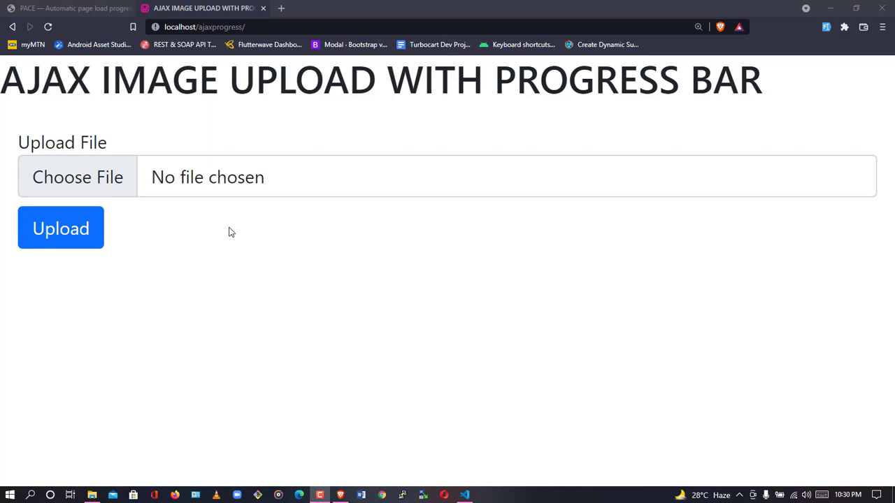
# - Load dev.to in a new tab and open the DEV Dashboard from the profile menu
pyautogui.click(281, 9)
pyautogui.write('dev')
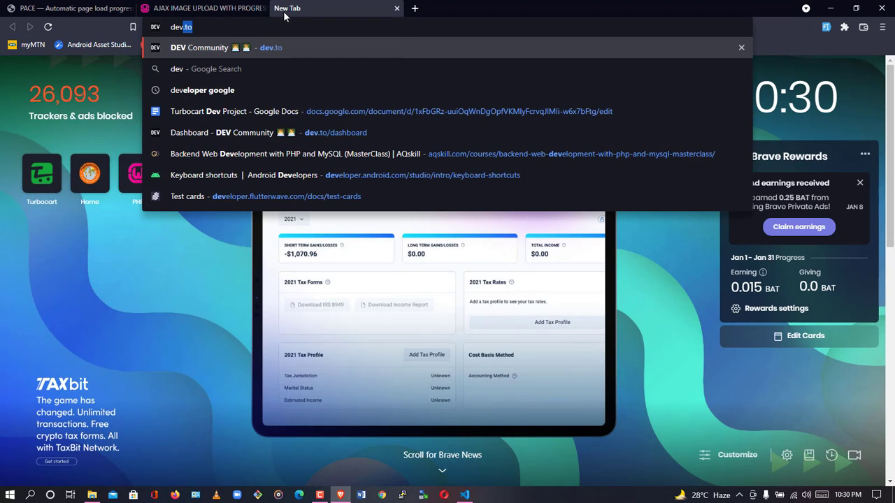
pyautogui.press('Return')
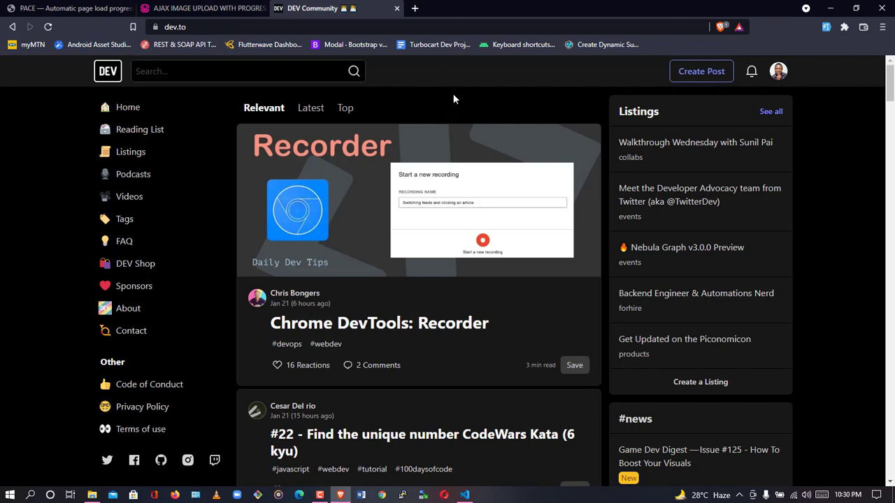
pyautogui.click(778, 76)
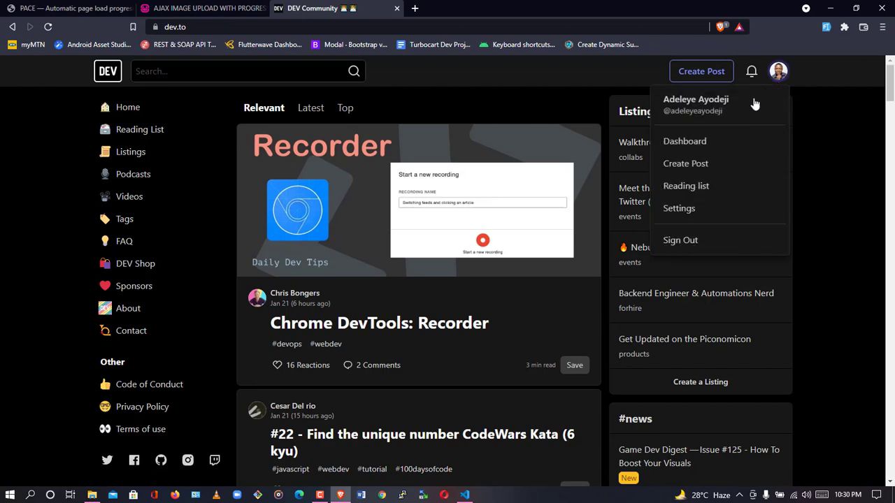
pyautogui.click(688, 142)
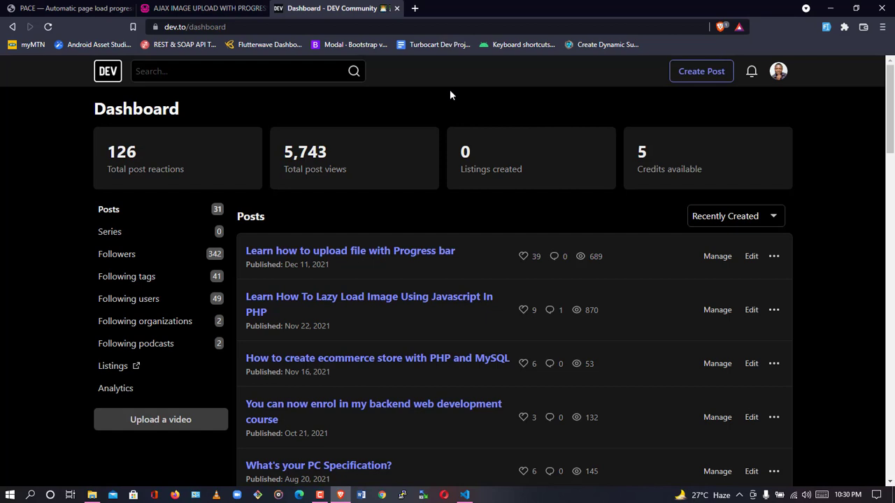
pyautogui.hotkey('ctrl', 'shift', 'i')
pyautogui.click(238, 254)
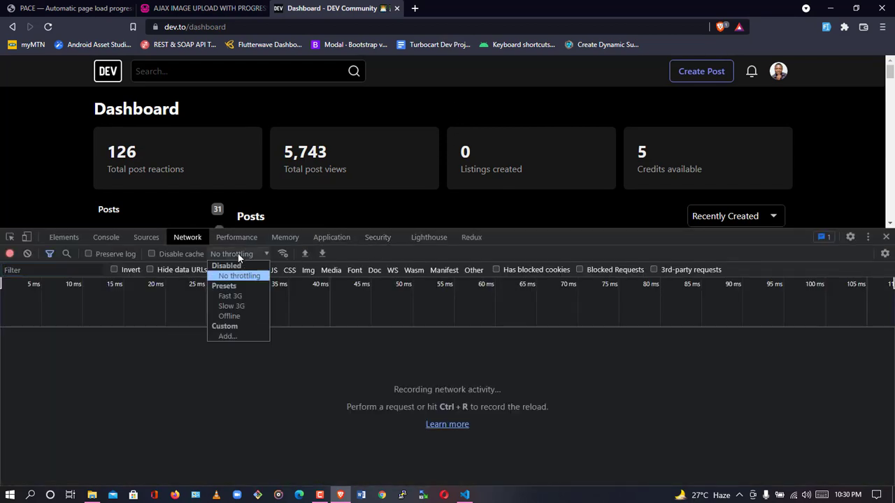
pyautogui.click(236, 316)
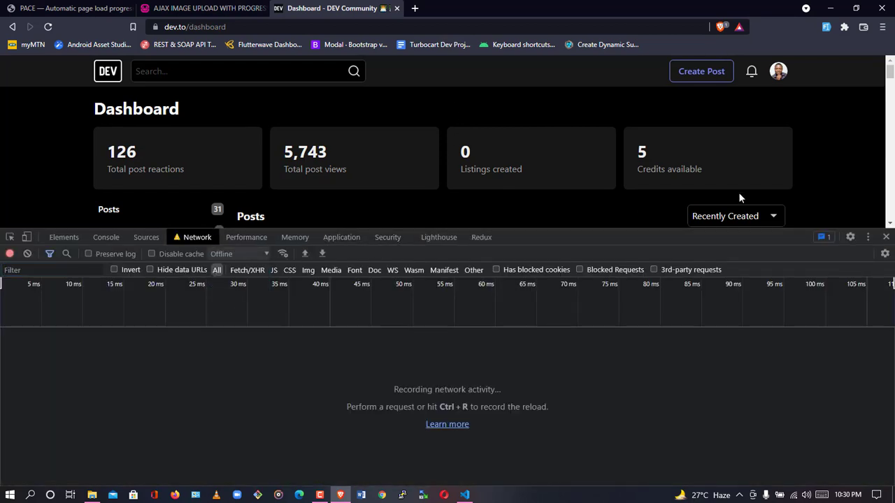
pyautogui.moveTo(777, 72)
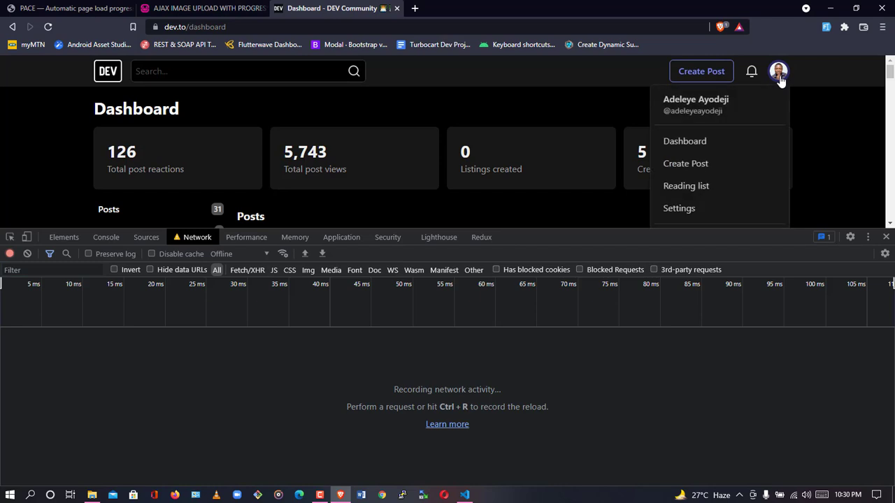
pyautogui.click(702, 143)
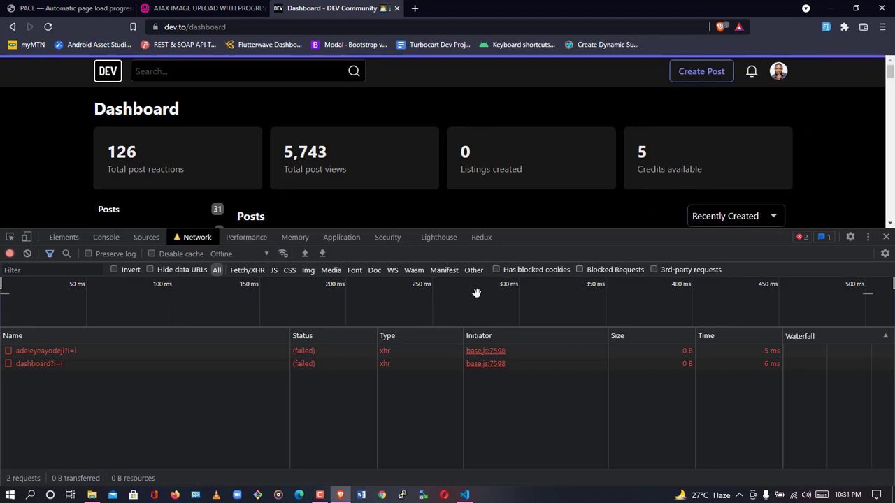
pyautogui.click(251, 255)
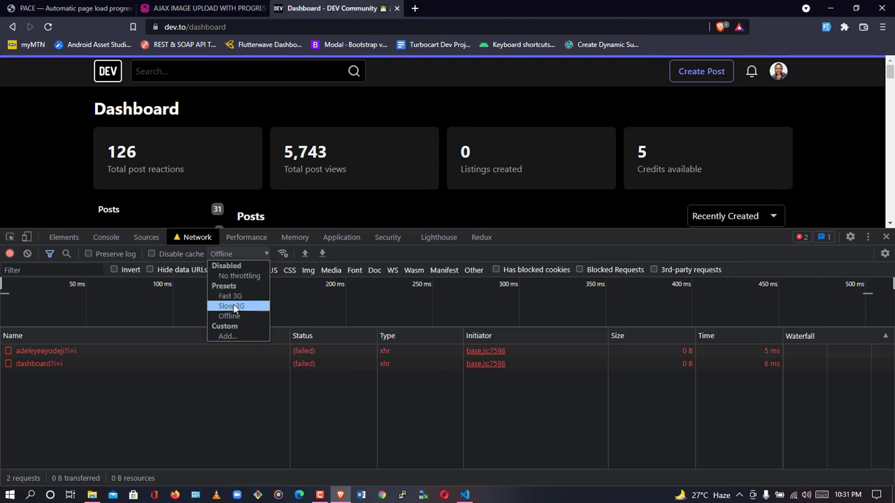
pyautogui.click(234, 297)
pyautogui.click(246, 254)
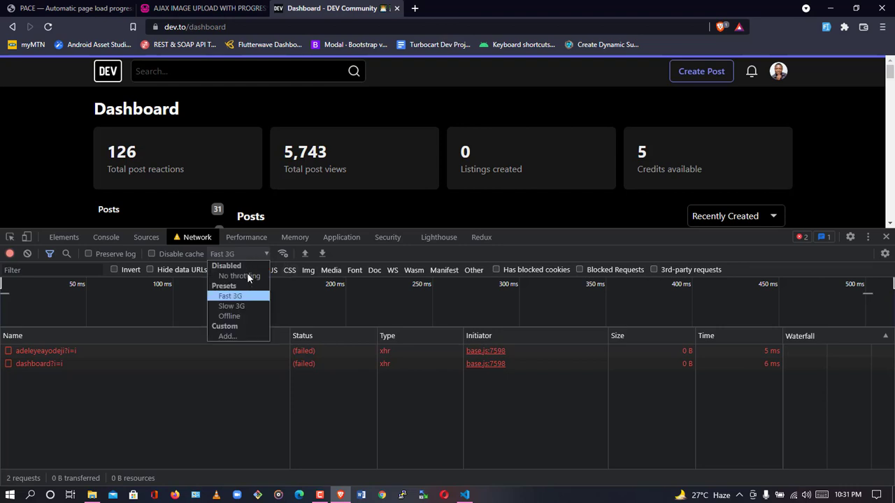
pyautogui.click(239, 276)
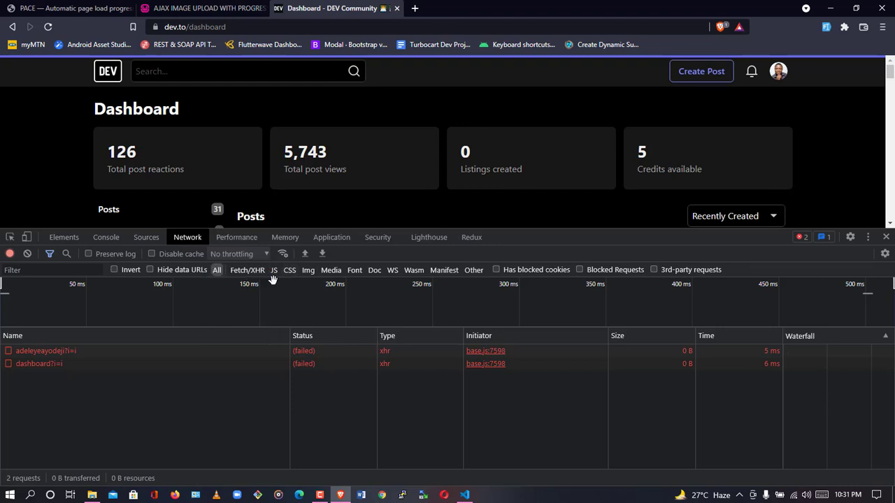
pyautogui.click(885, 238)
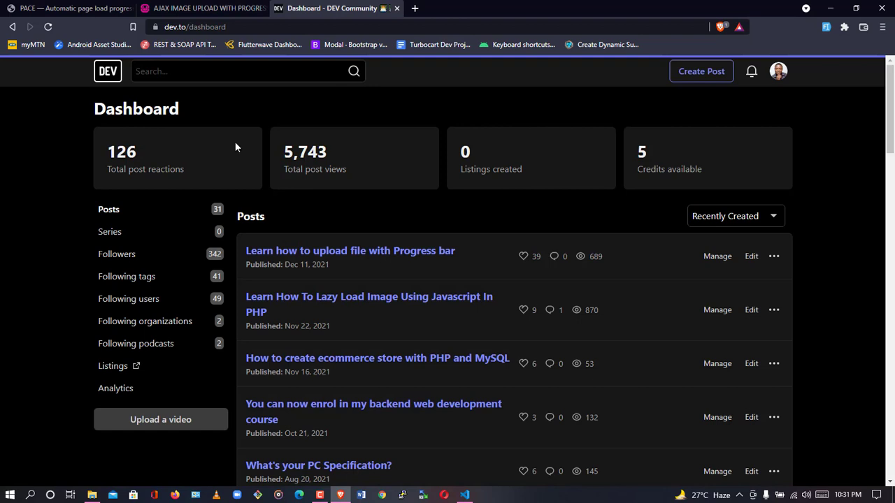
pyautogui.click(49, 26)
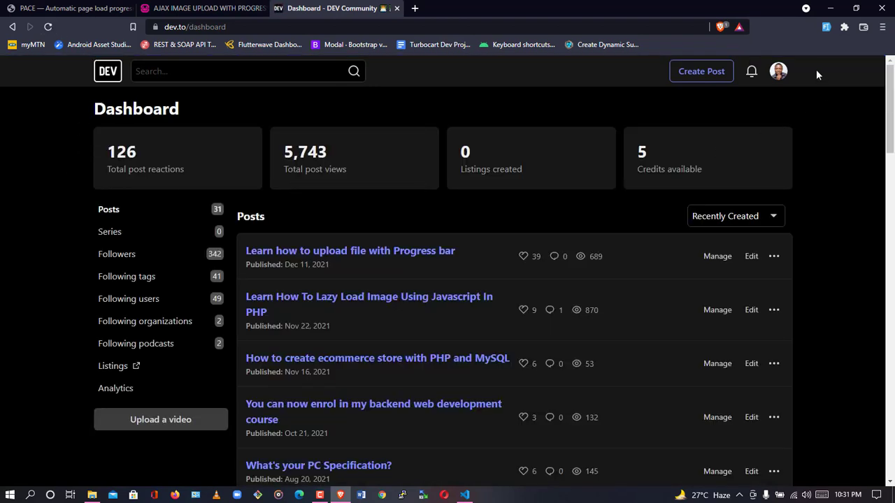
# - Reopen the DEV Dashboard, then return to the AJAX image upload tab
pyautogui.click(778, 70)
pyautogui.click(700, 146)
pyautogui.click(224, 8)
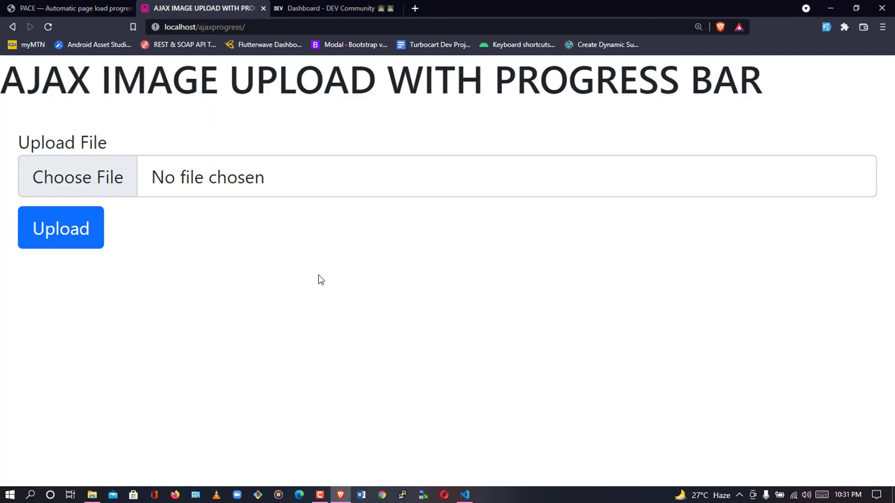
# - Upload the image ezgif.com-gif-maker.png through the upload form
pyautogui.click(200, 182)
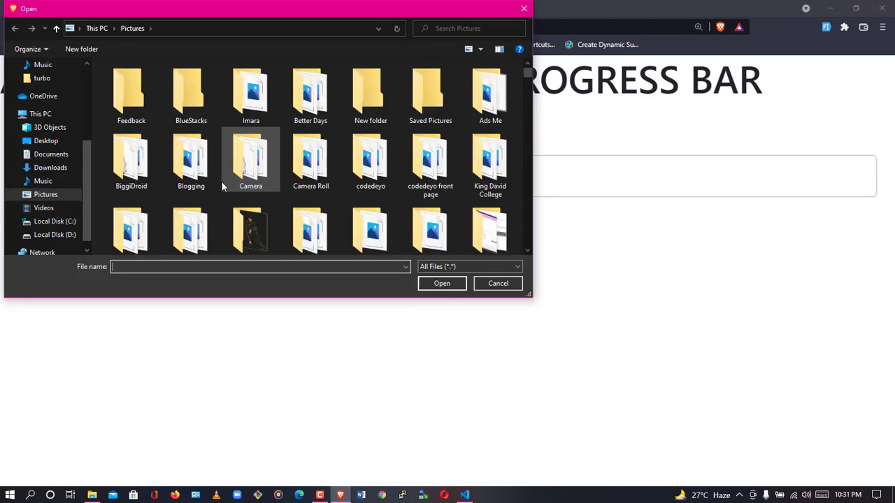
pyautogui.scroll(-2, 217, 224)
pyautogui.scroll(-4, 175, 199)
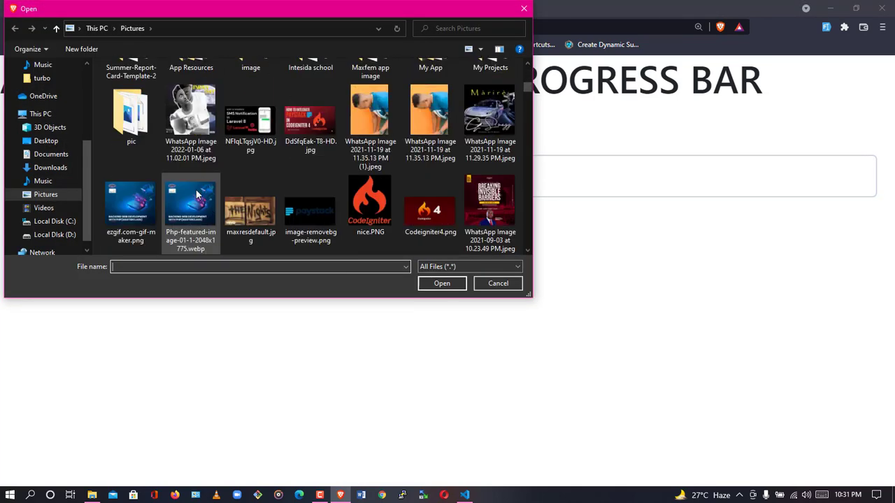
pyautogui.click(137, 202)
pyautogui.click(440, 283)
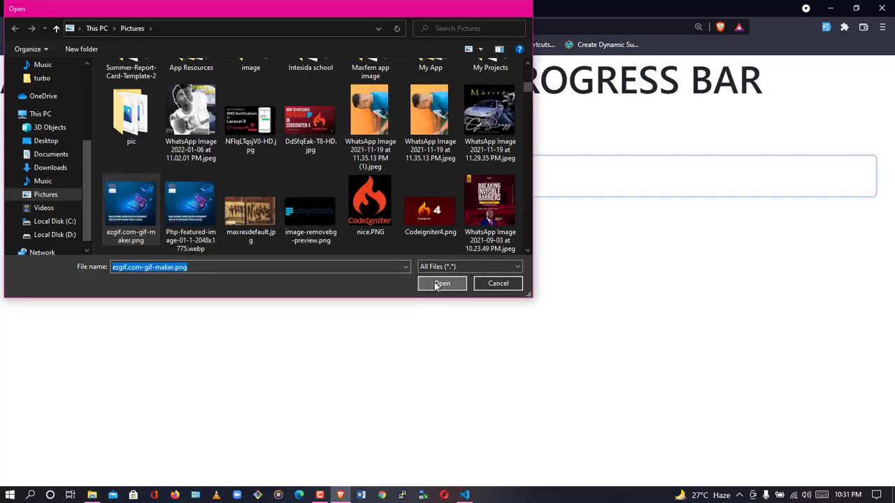
pyautogui.click(59, 231)
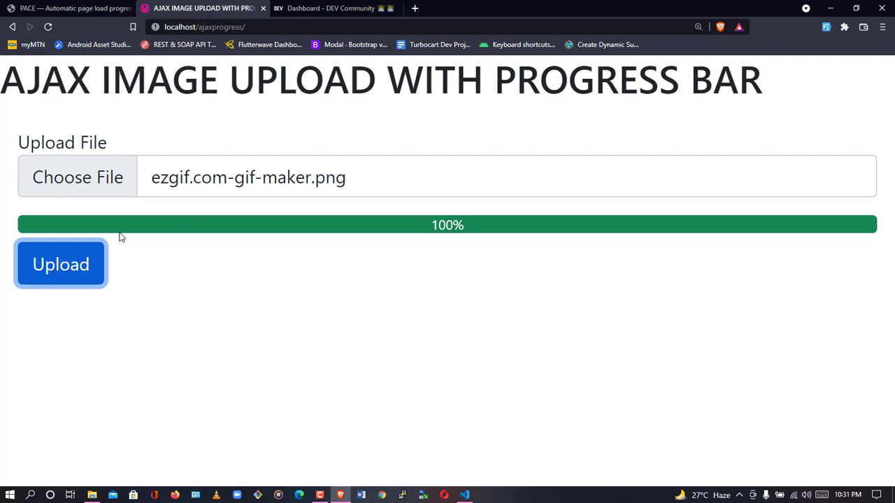
# - Check the 100% progress label, then move across the tabs to the PACE page
pyautogui.moveTo(491, 226); pyautogui.dragTo(411, 229)
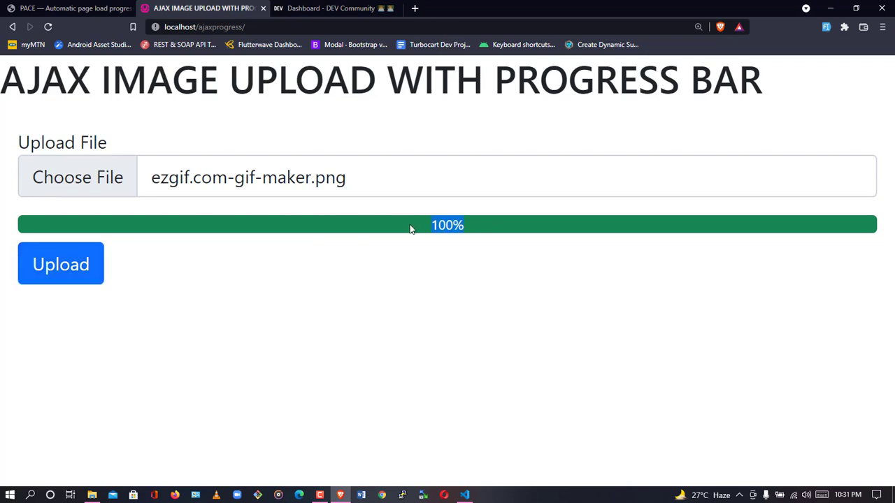
pyautogui.click(385, 247)
pyautogui.click(329, 8)
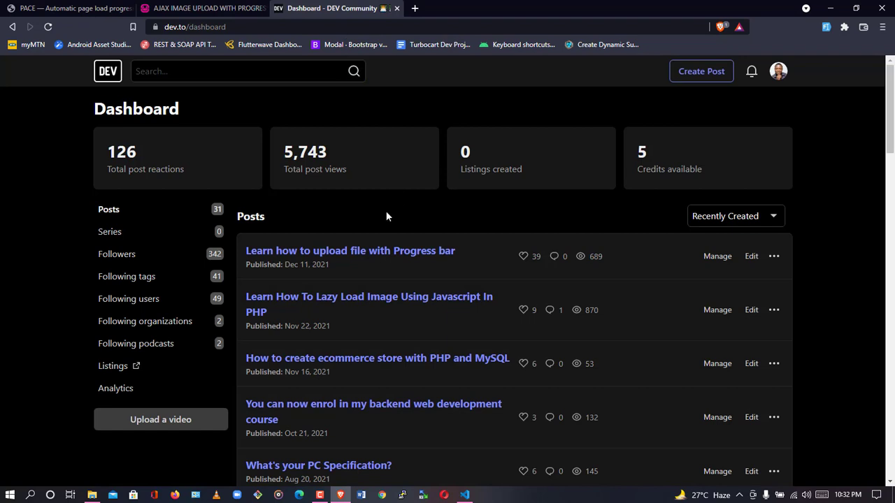
pyautogui.click(202, 8)
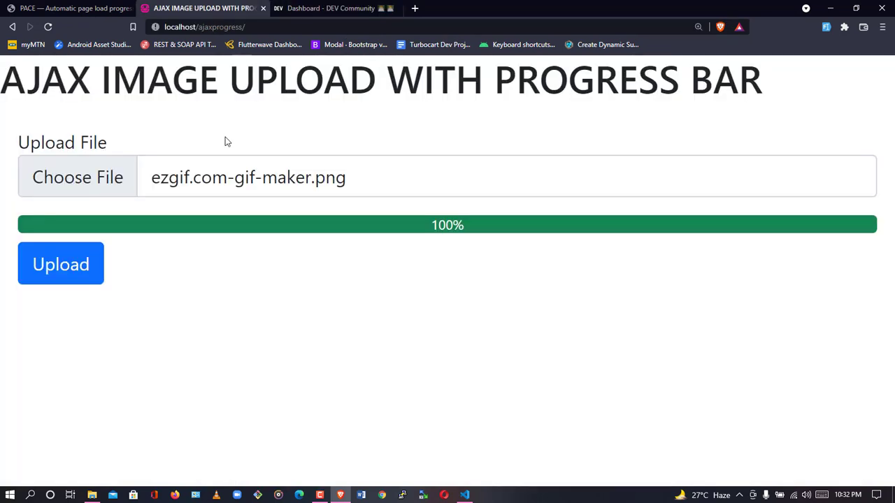
pyautogui.click(53, 8)
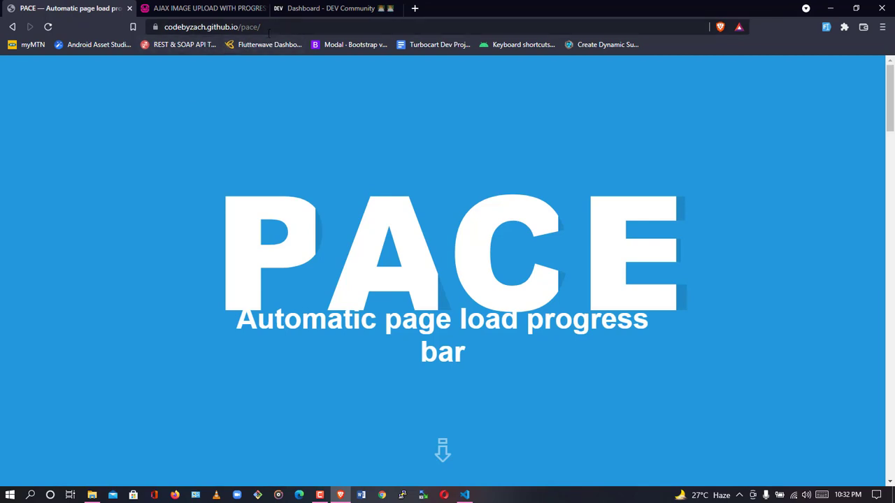
pyautogui.scroll(-3, 323, 231)
pyautogui.scroll(-2, 323, 240)
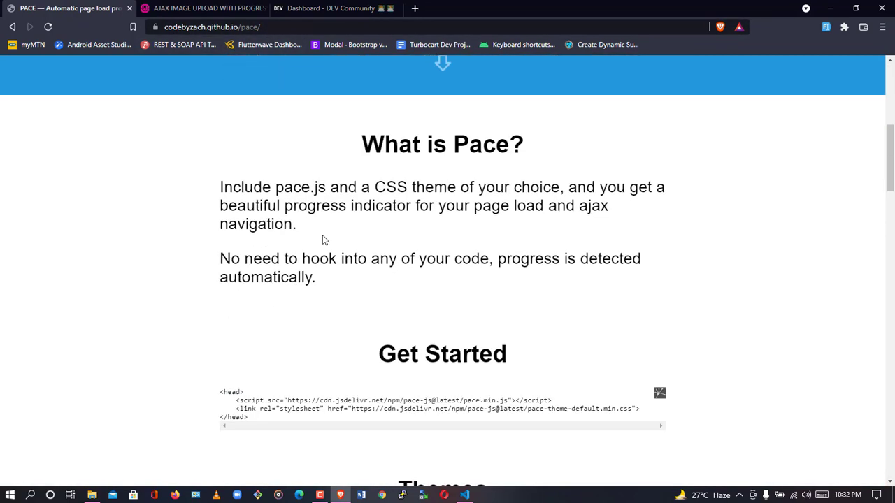
pyautogui.scroll(-2, 322, 240)
pyautogui.scroll(-2, 193, 285)
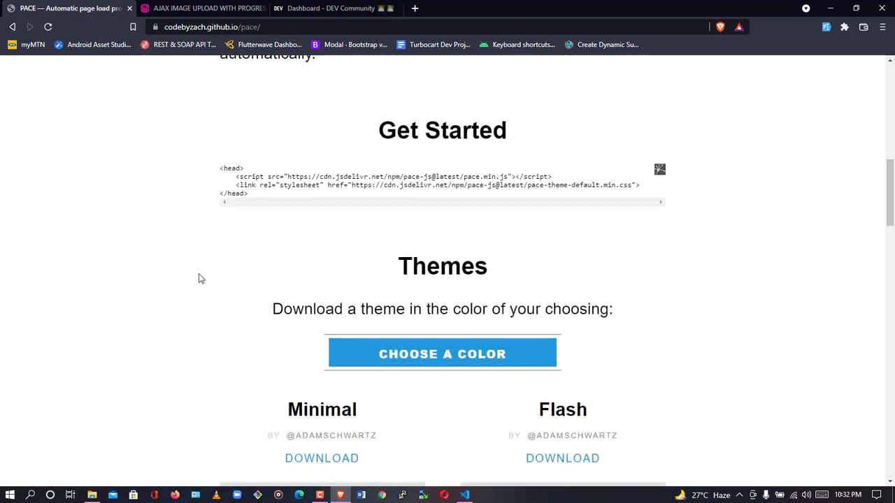
pyautogui.click(308, 8)
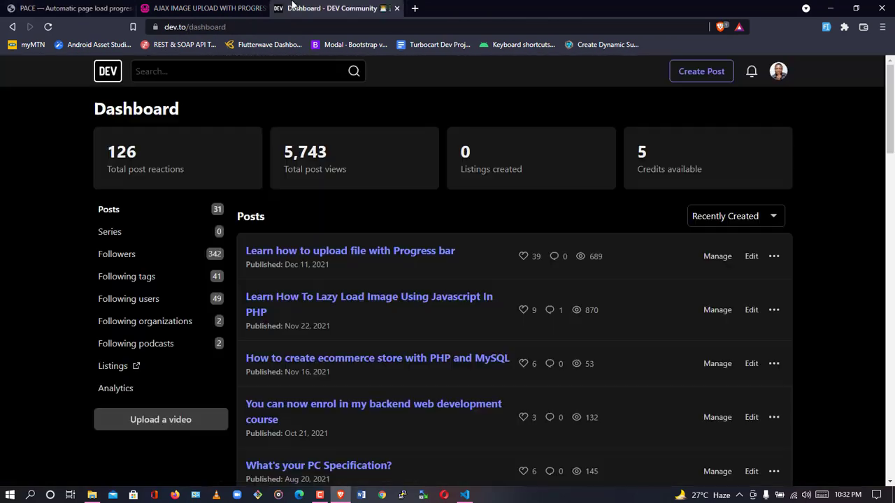
pyautogui.click(228, 11)
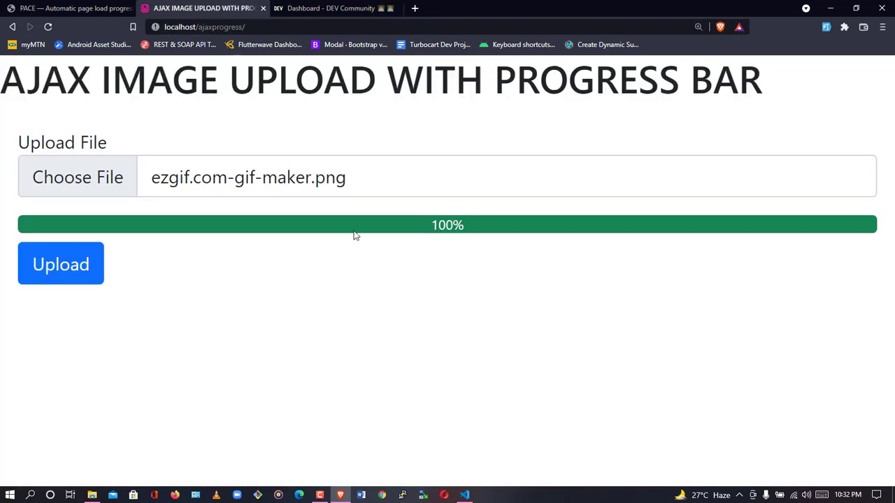
pyautogui.click(98, 7)
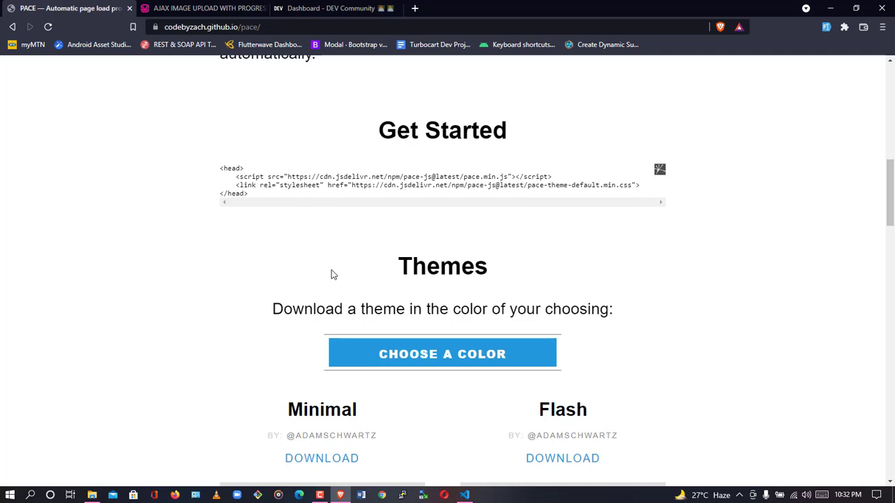
pyautogui.scroll(-1, 364, 273)
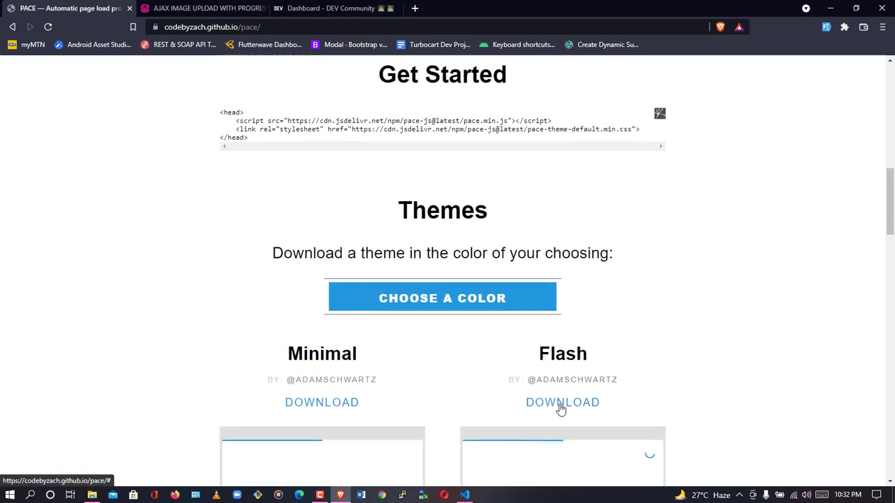
pyautogui.scroll(-4, 561, 410)
pyautogui.scroll(-2, 549, 338)
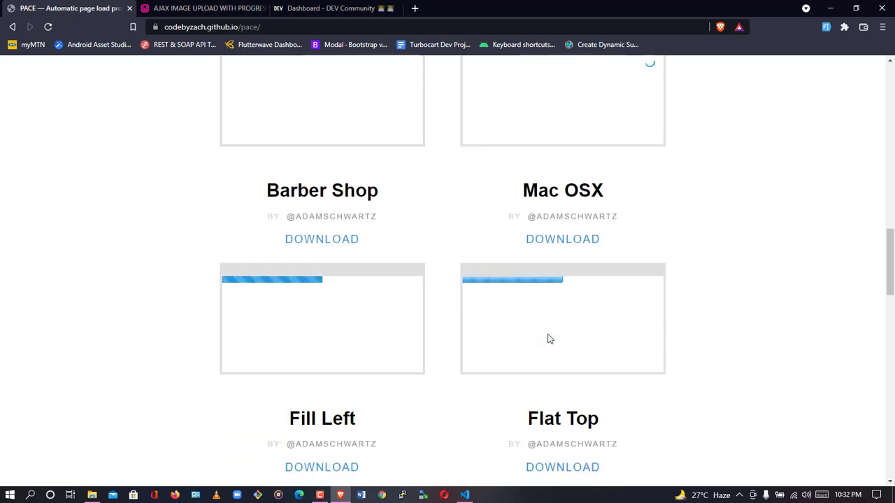
pyautogui.scroll(-1, 549, 335)
pyautogui.scroll(3, 343, 290)
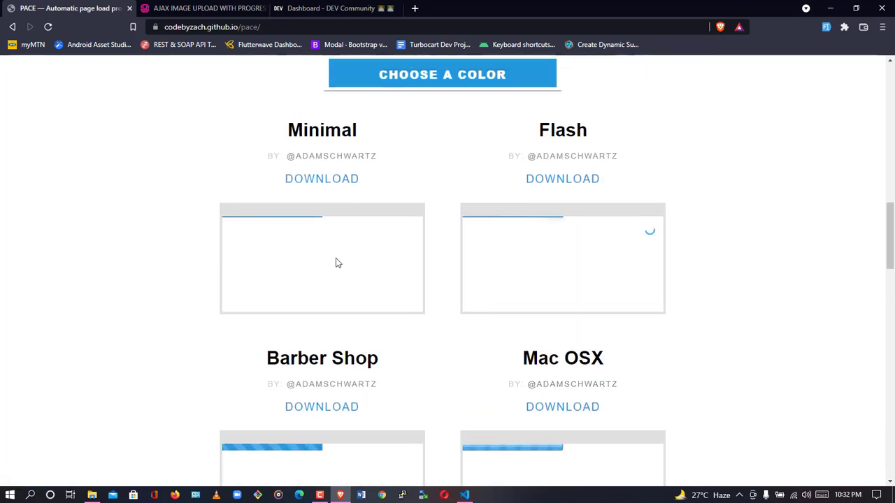
pyautogui.scroll(-2, 557, 264)
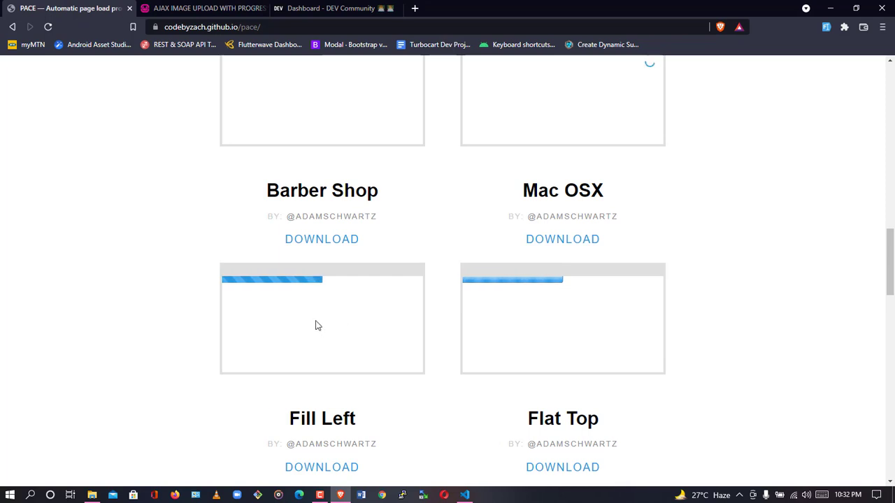
pyautogui.scroll(-2, 573, 339)
pyautogui.scroll(-2, 572, 339)
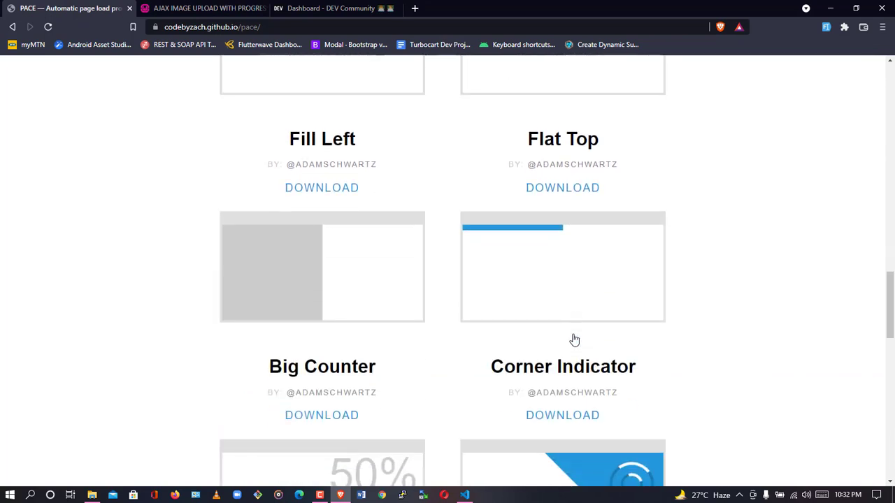
pyautogui.scroll(-2, 565, 340)
pyautogui.scroll(-7, 492, 345)
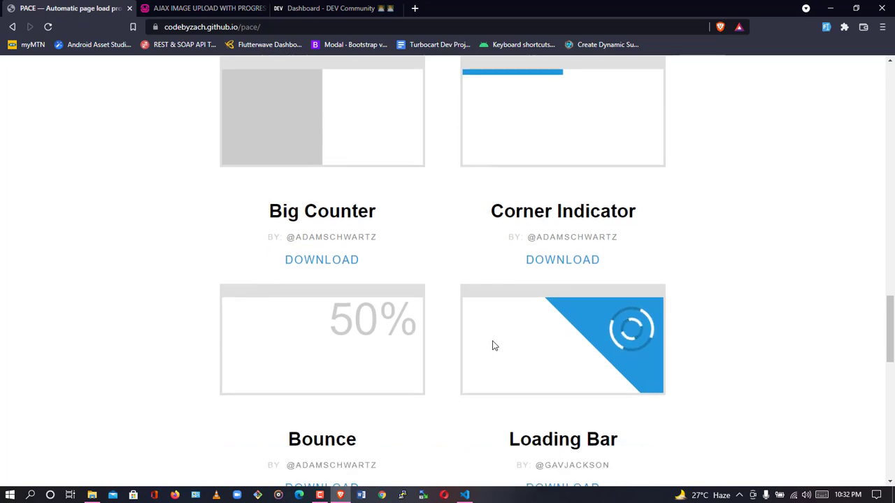
pyautogui.scroll(-3, 492, 345)
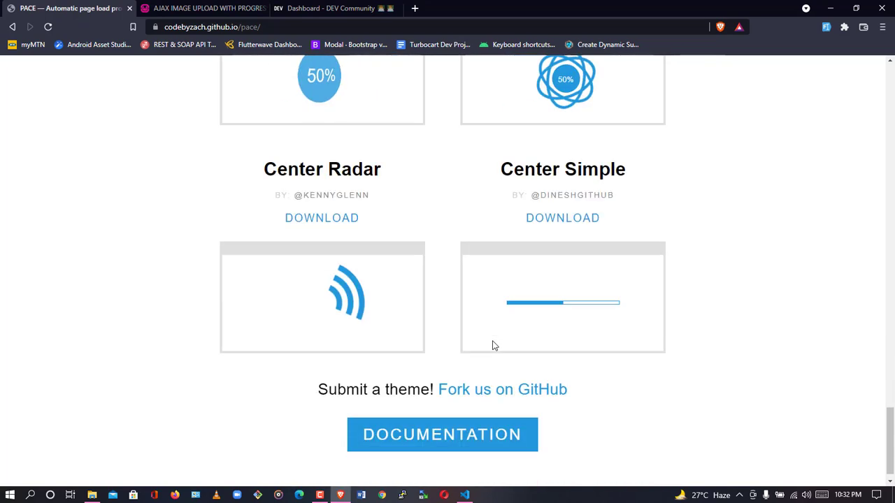
pyautogui.scroll(10, 493, 346)
pyautogui.scroll(10, 494, 345)
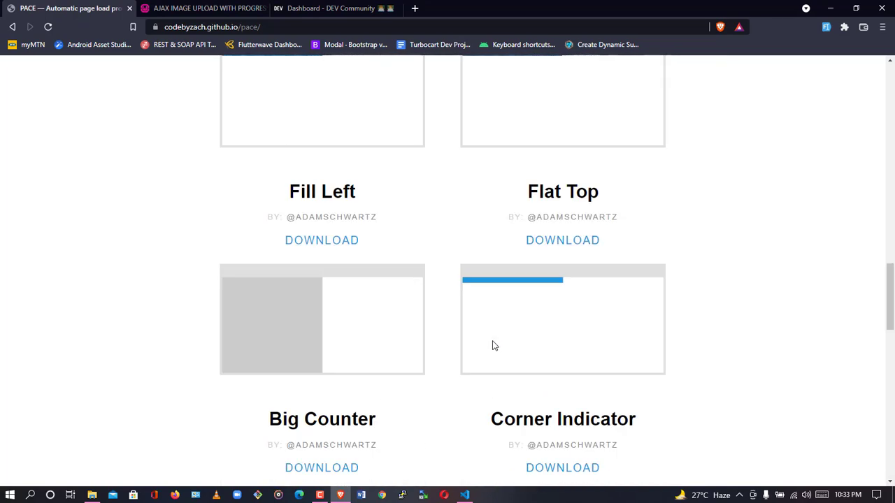
pyautogui.scroll(-2, 507, 343)
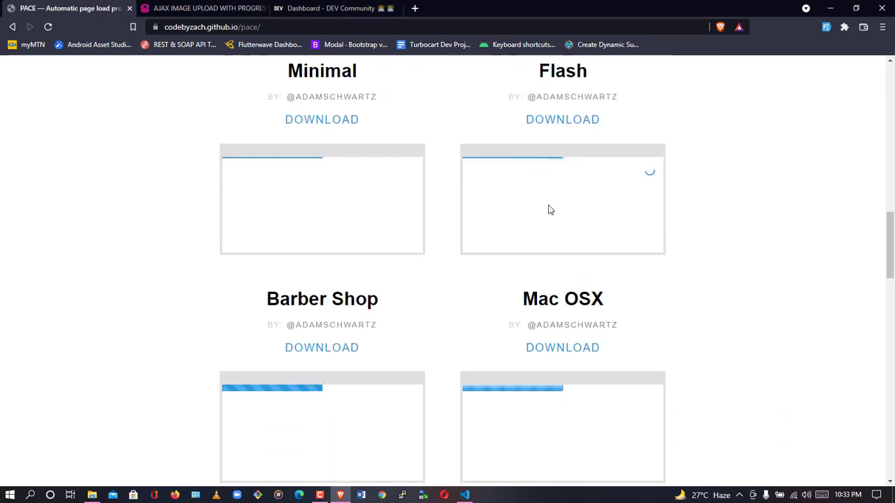
pyautogui.scroll(2, 555, 202)
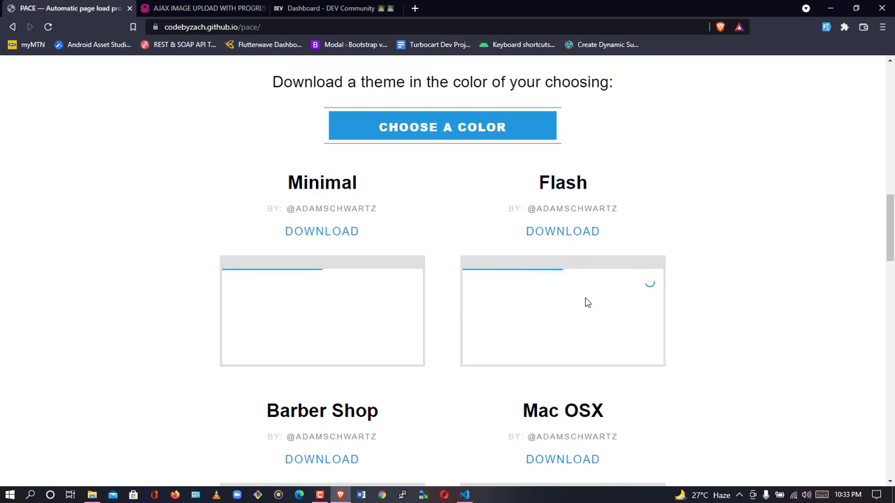
# - Download the Flash theme stylesheet and browse to the www\ajaxprogress project folder
pyautogui.click(554, 233)
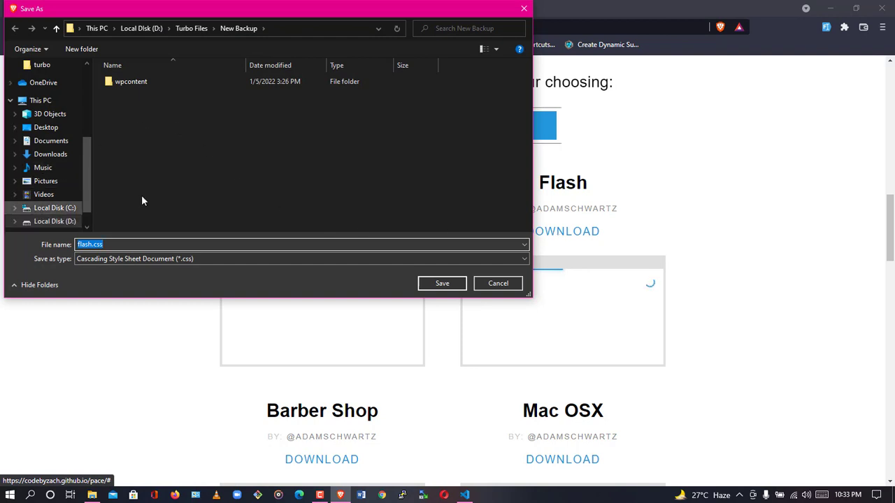
pyautogui.scroll(-1, 57, 211)
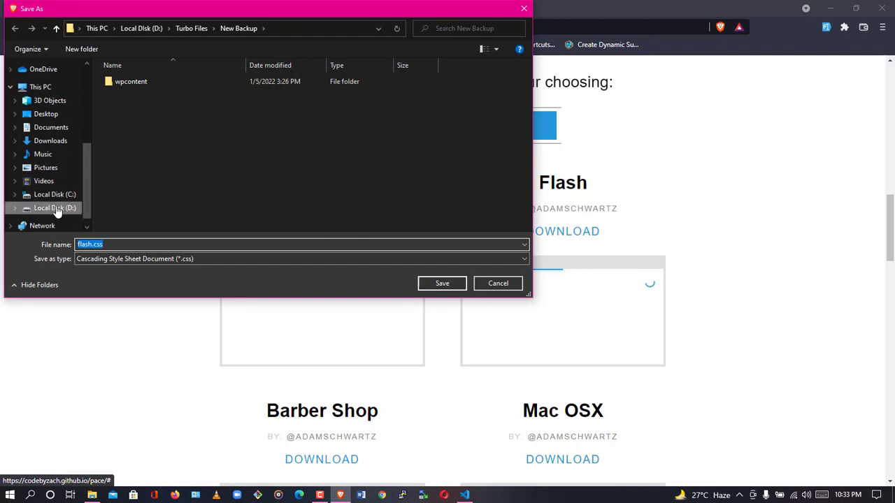
pyautogui.scroll(5, 49, 170)
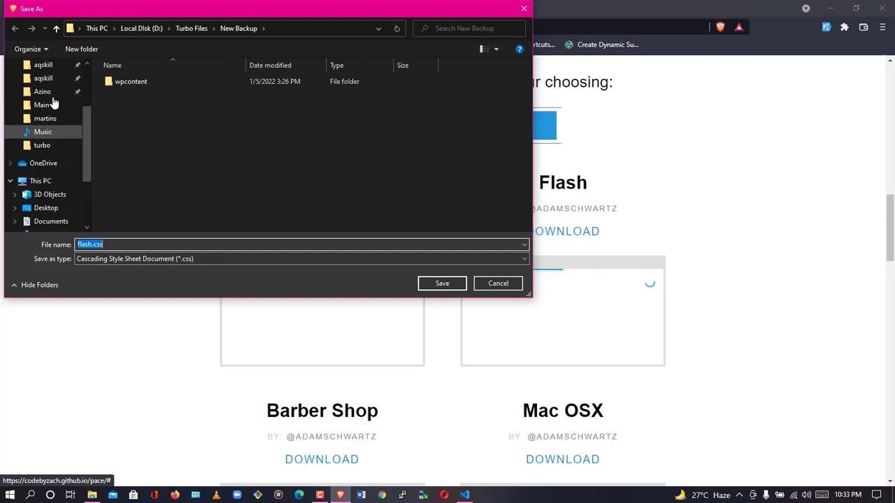
pyautogui.click(43, 92)
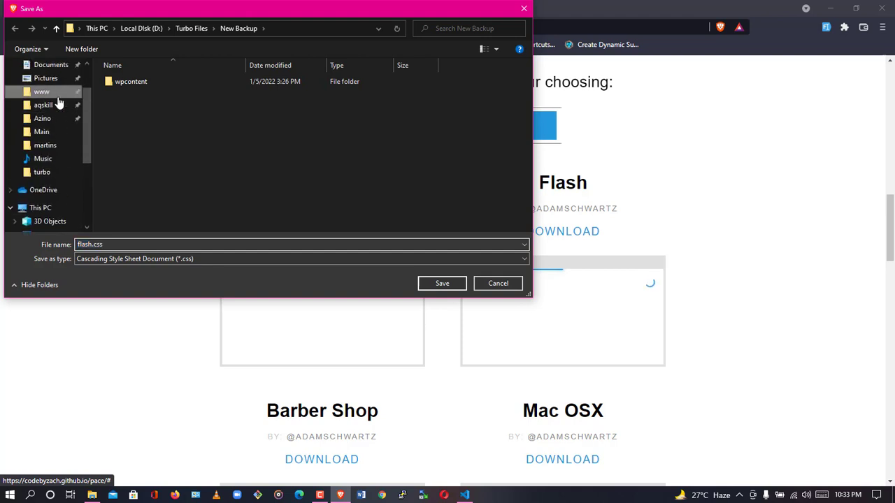
pyautogui.click(187, 197)
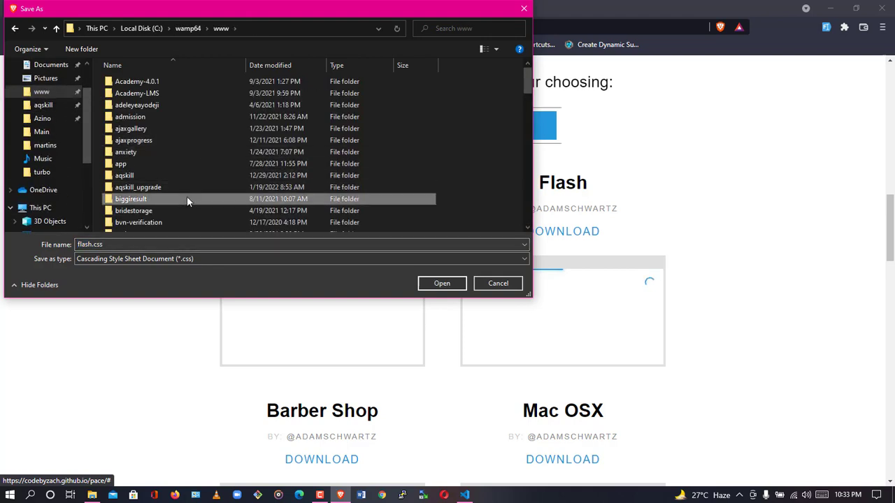
pyautogui.doubleClick(142, 141)
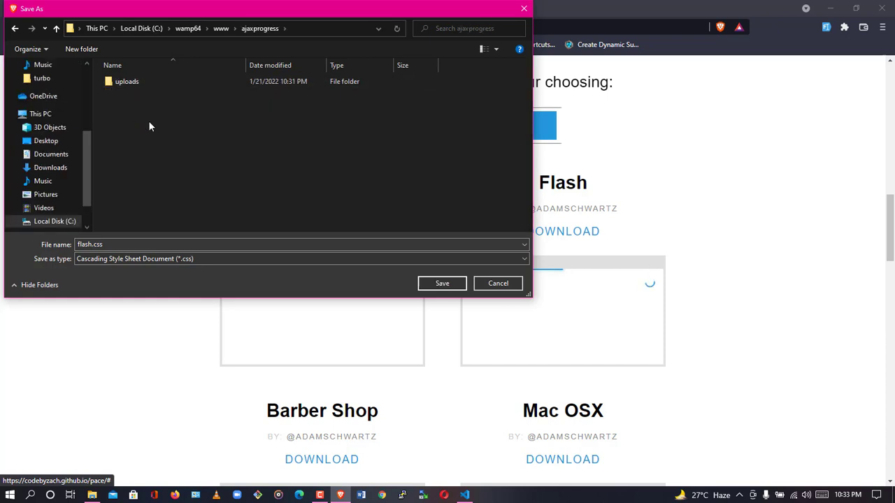
# - Create a css folder in ajaxprogress and save flash.css inside it
pyautogui.click(82, 49)
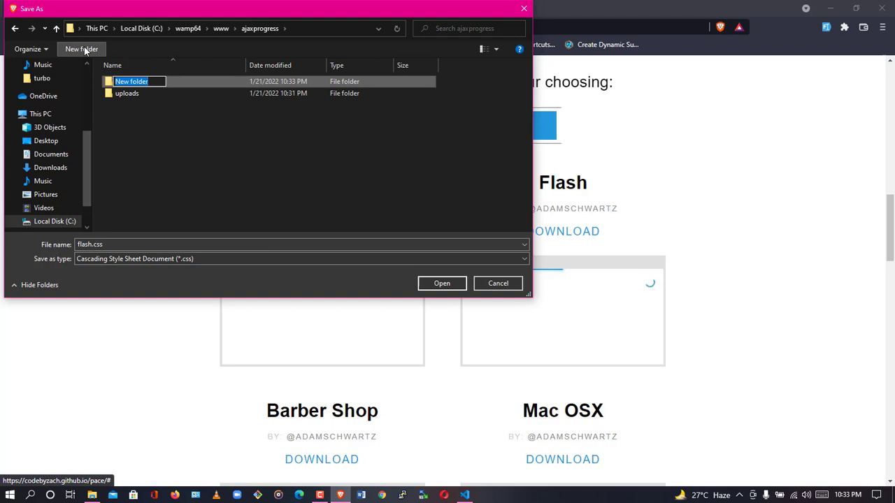
pyautogui.write('css')
pyautogui.press('Return')
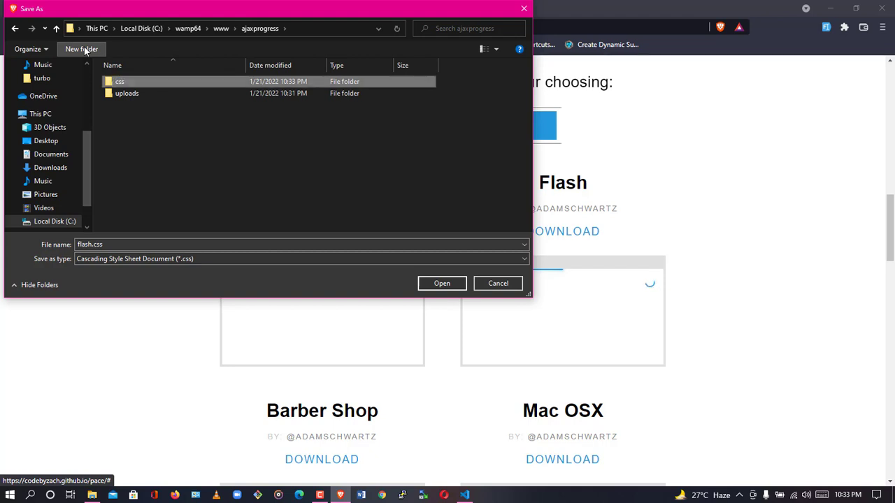
pyautogui.doubleClick(123, 81)
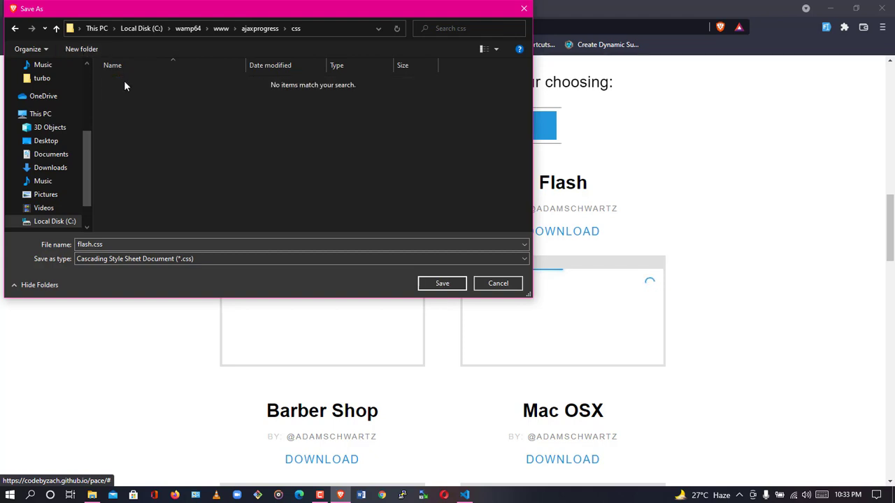
pyautogui.click(443, 283)
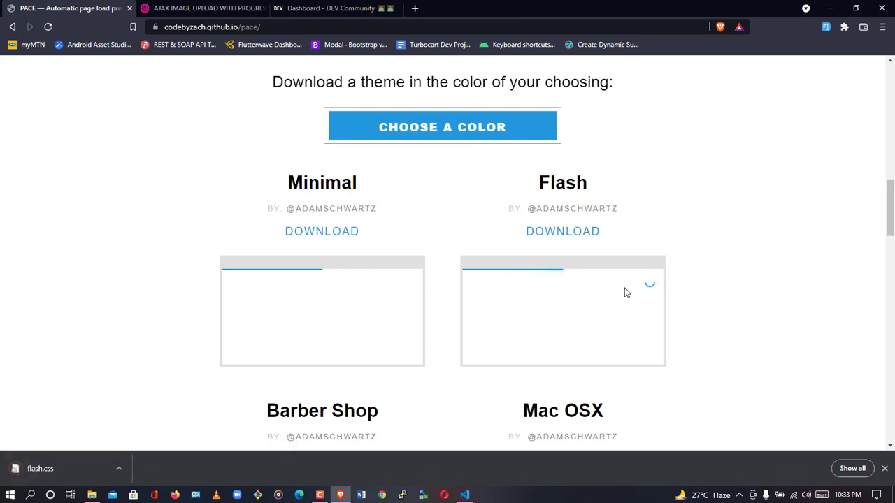
pyautogui.scroll(2, 626, 292)
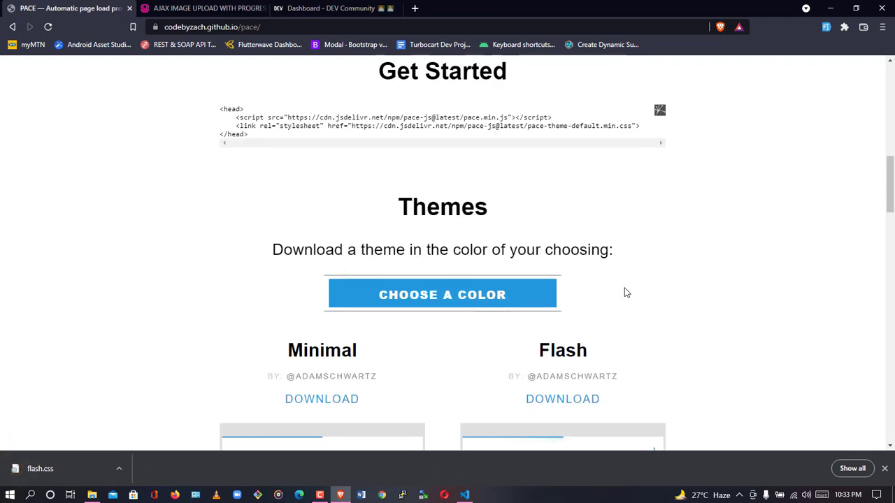
pyautogui.scroll(2, 625, 291)
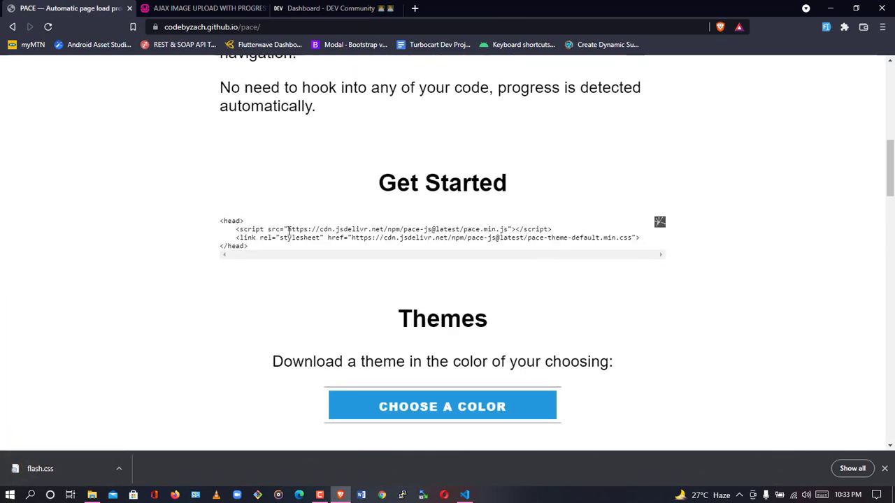